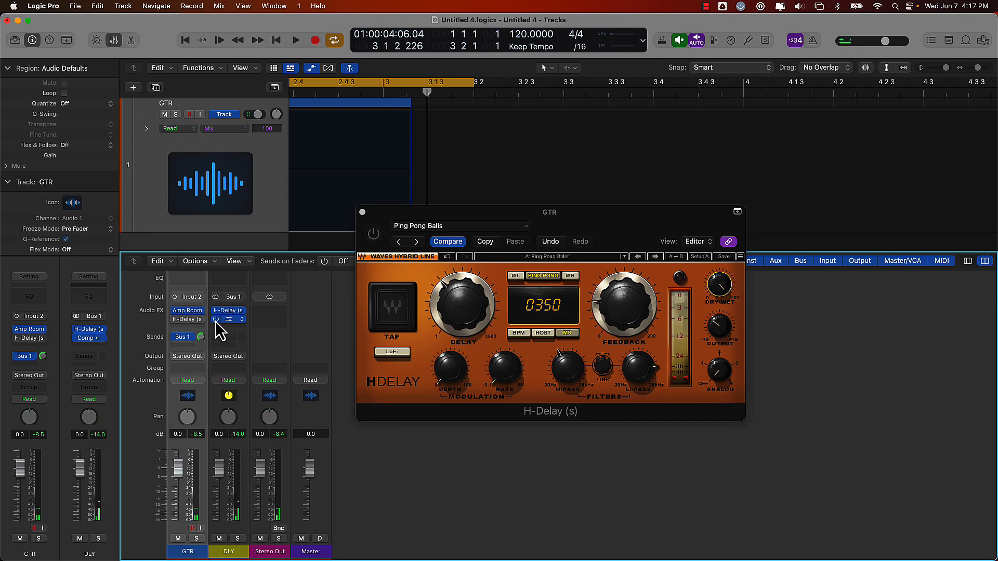
# - Play the guitar phrase, bypass the GTR channel's Bus 1 send and close the H-Delay window
pyautogui.click(296, 42)
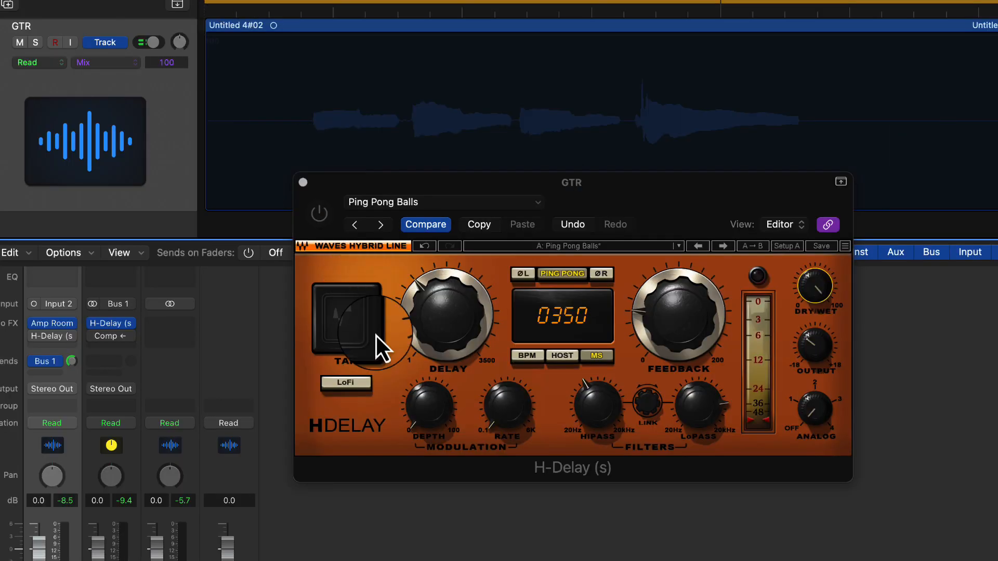
pyautogui.click(377, 336)
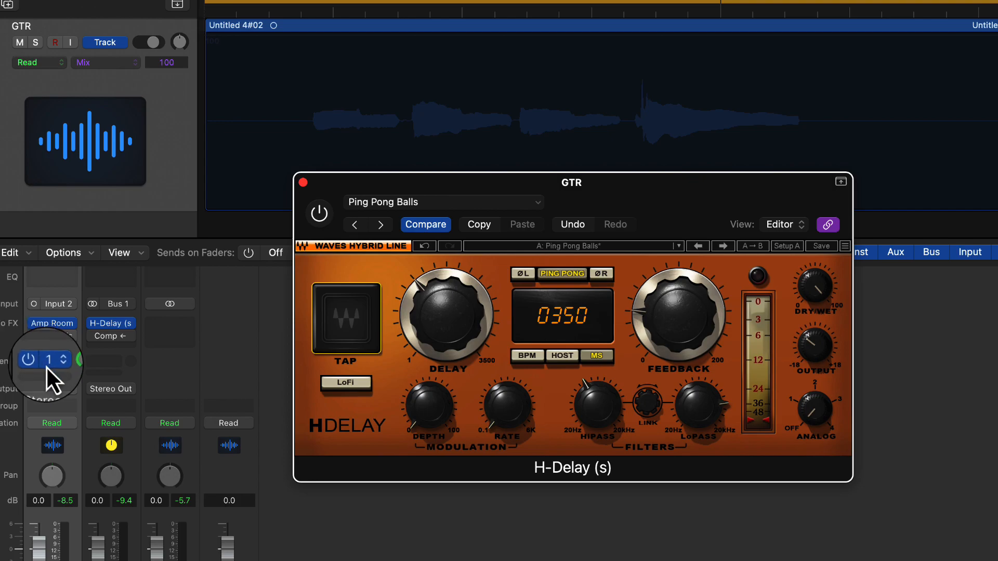
pyautogui.click(33, 364)
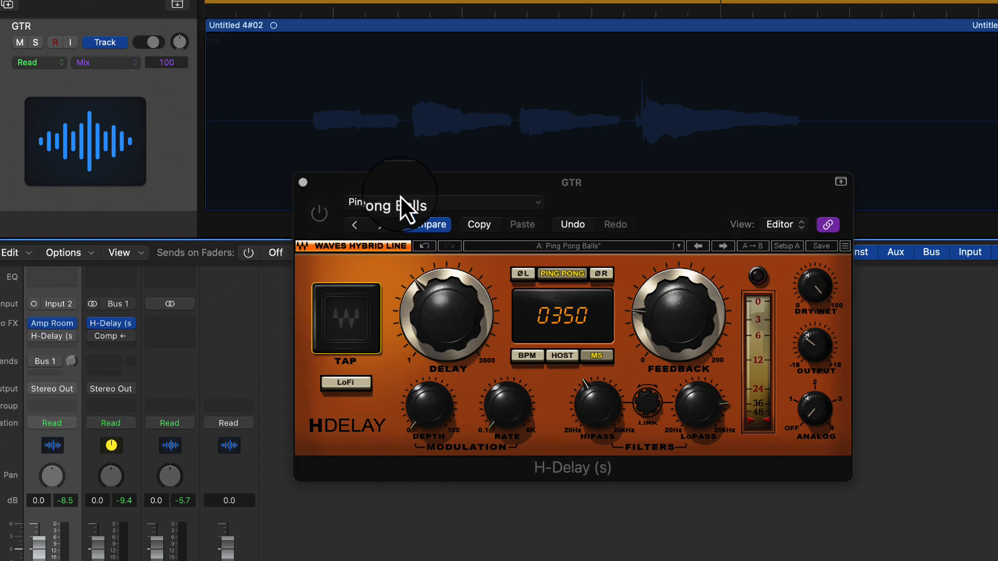
pyautogui.click(303, 182)
# - Switch on the H-Delay insert on the GTR channel with its settings open, and play the guitar phrase through it
pyautogui.moveTo(36, 335)
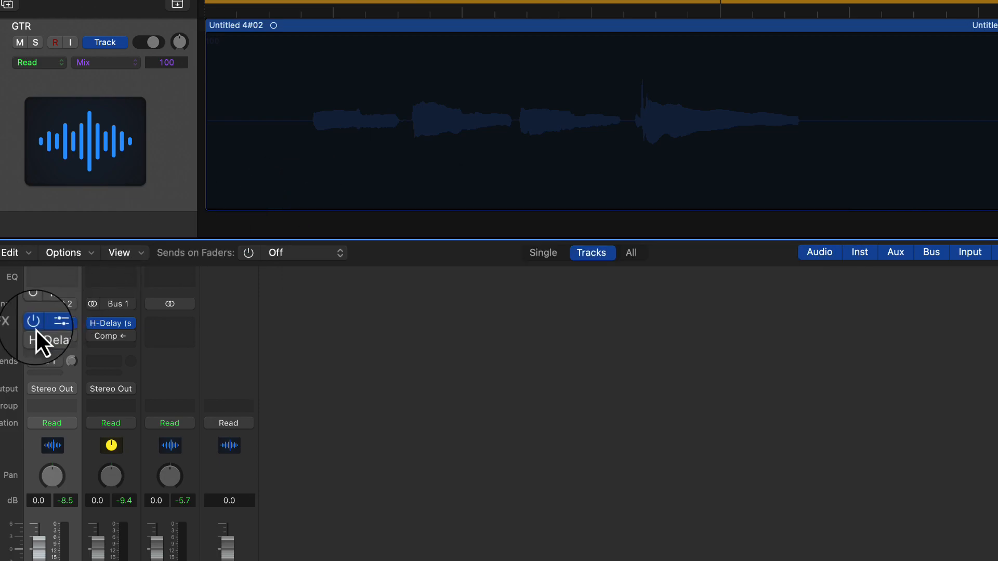
pyautogui.click(50, 338)
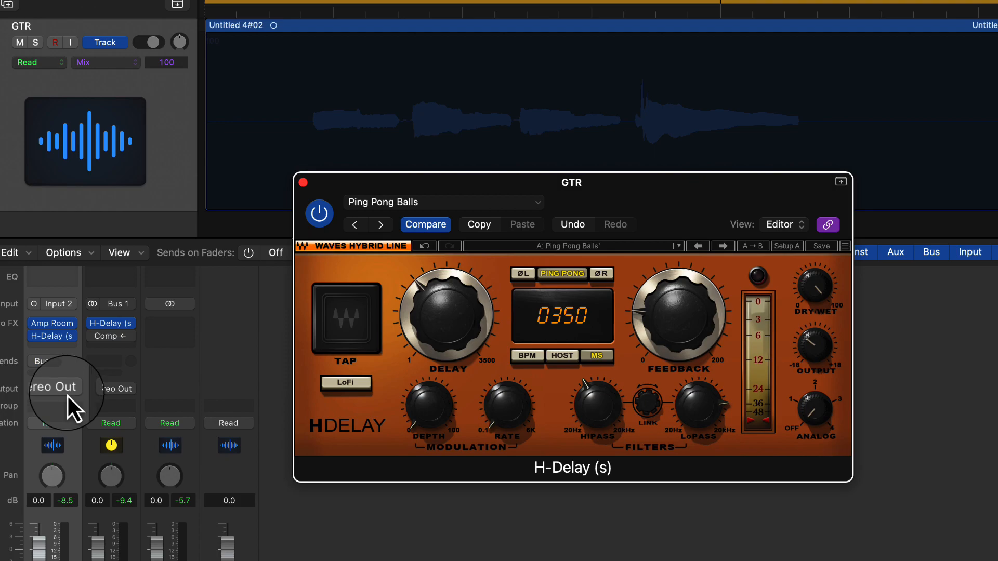
pyautogui.moveTo(411, 192); pyautogui.dragTo(407, 239)
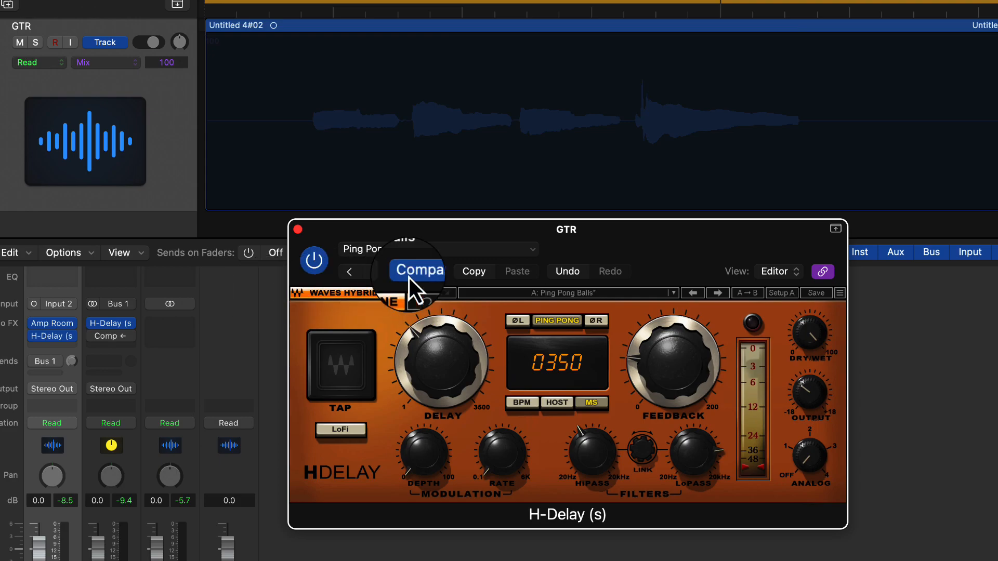
pyautogui.press('space')
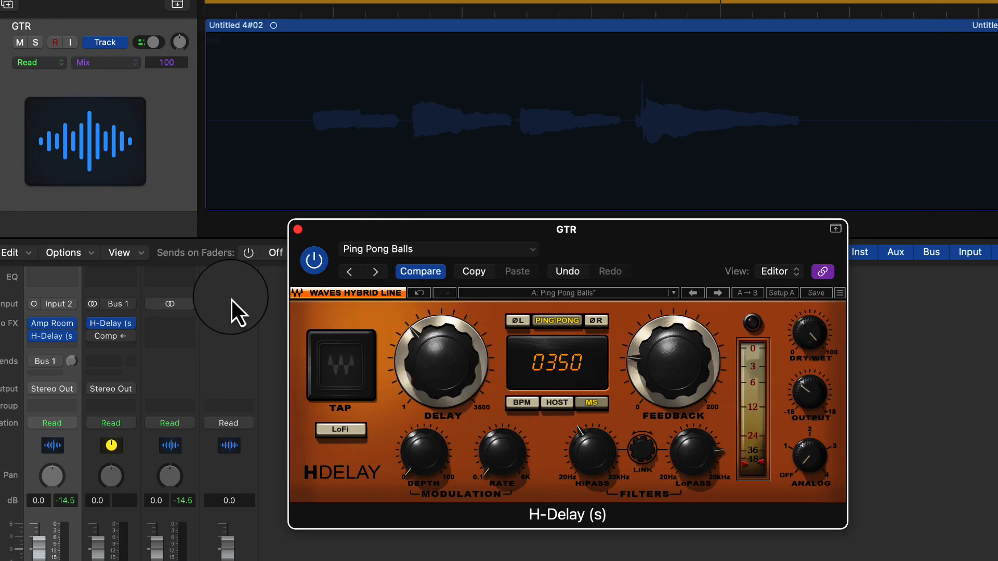
# - Show the H-Delay plug-in's Mix parameter in the GTR track's automation lane
pyautogui.click(121, 64)
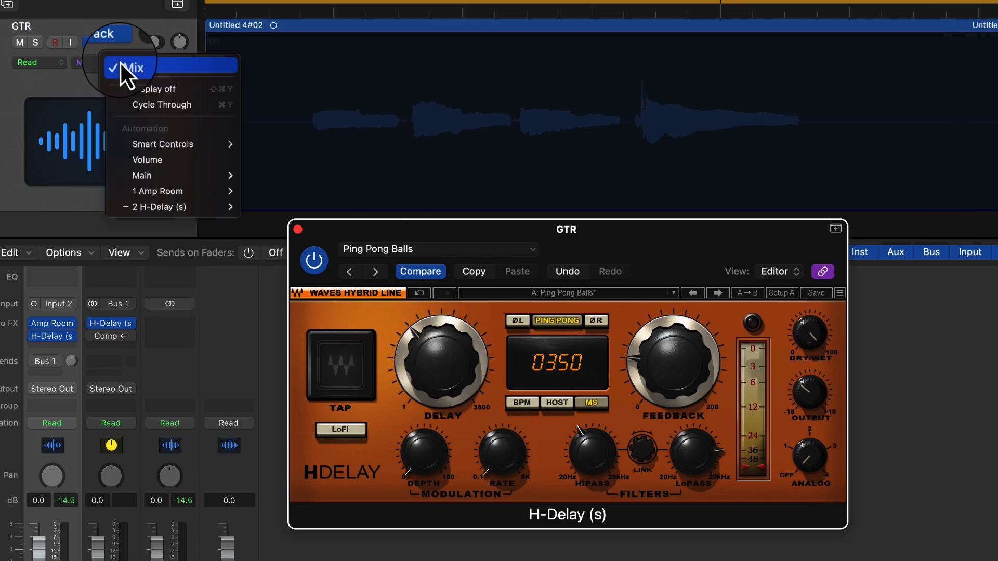
pyautogui.moveTo(162, 205)
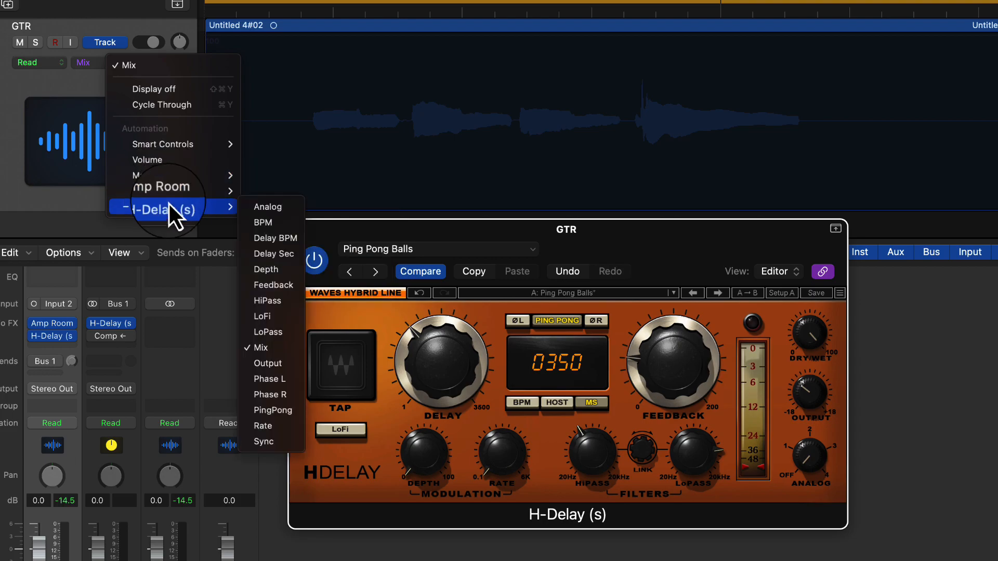
pyautogui.click(268, 348)
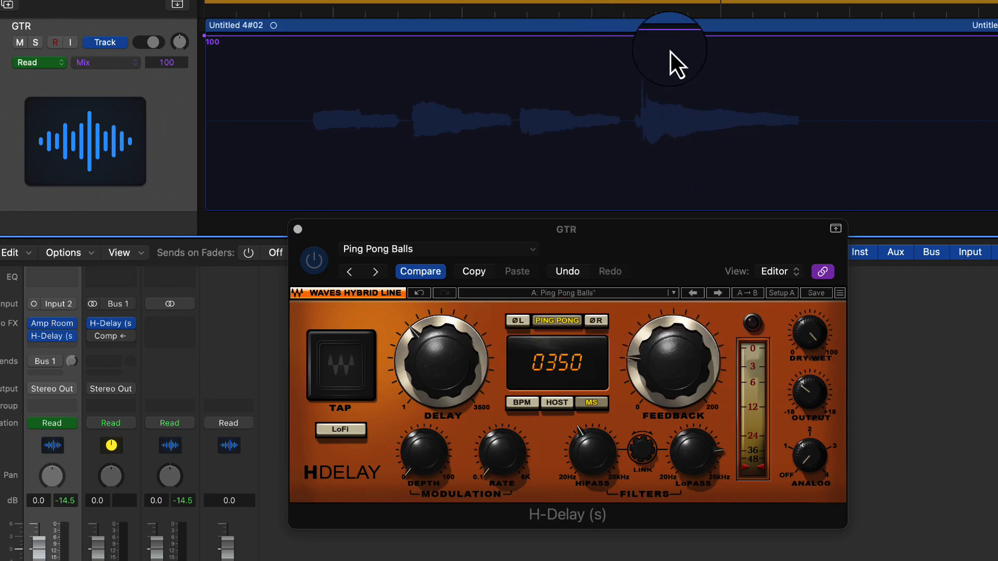
# - Automate the H-Delay mix to stay at 0 until the last note and jump to 100 there, and play it back
pyautogui.click(629, 35)
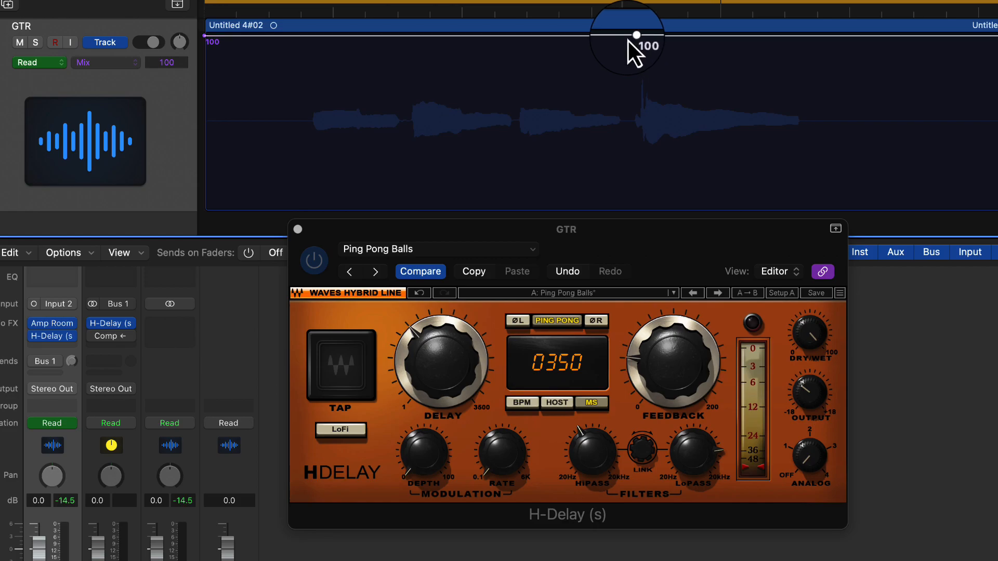
pyautogui.moveTo(614, 39); pyautogui.dragTo(597, 225)
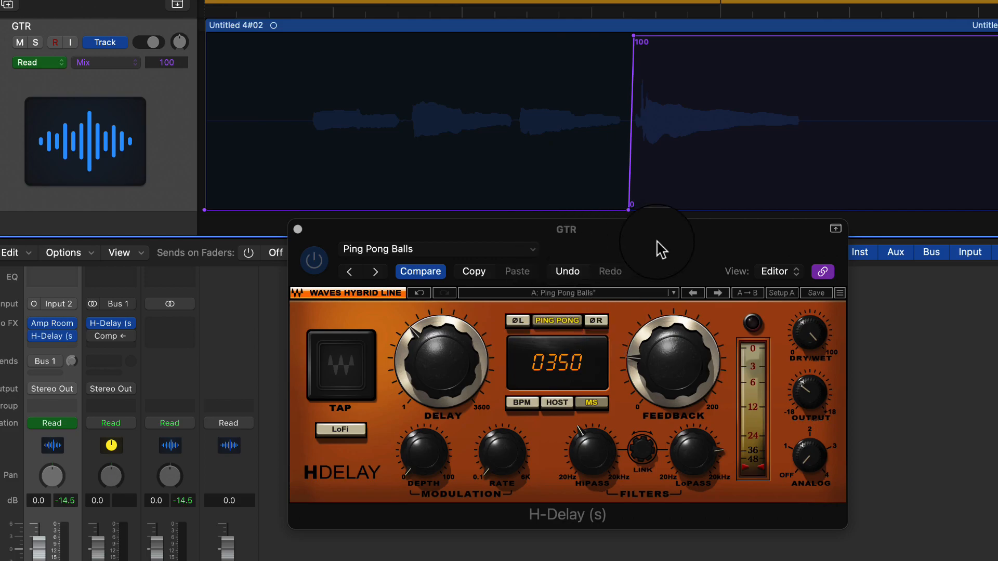
pyautogui.press('space')
# - Reshape the Mix automation to hold at 10 and ramp up to 33 by the end of the last note
pyautogui.moveTo(636, 37); pyautogui.dragTo(799, 180)
pyautogui.moveTo(628, 209); pyautogui.dragTo(707, 195)
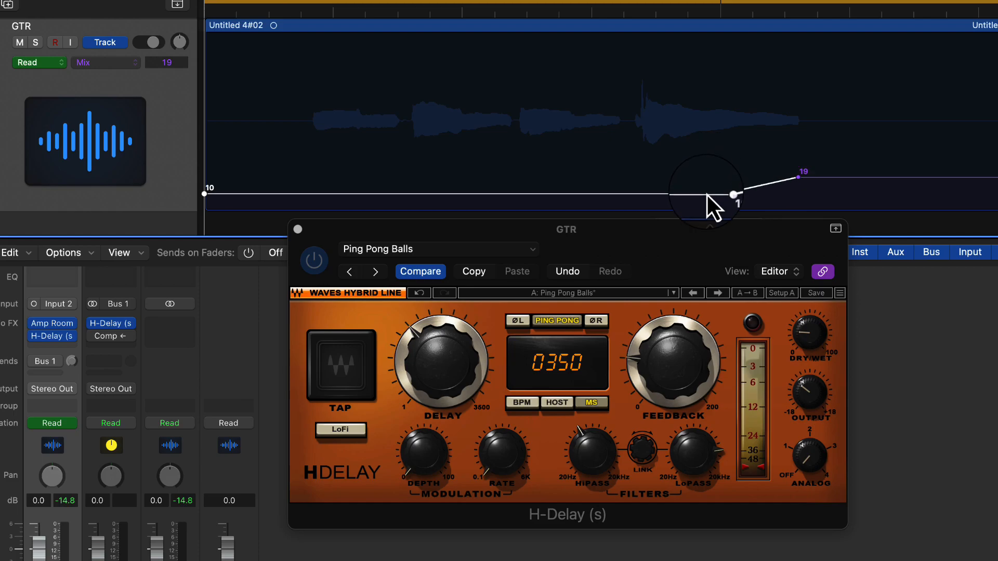
pyautogui.moveTo(830, 182); pyautogui.dragTo(831, 165)
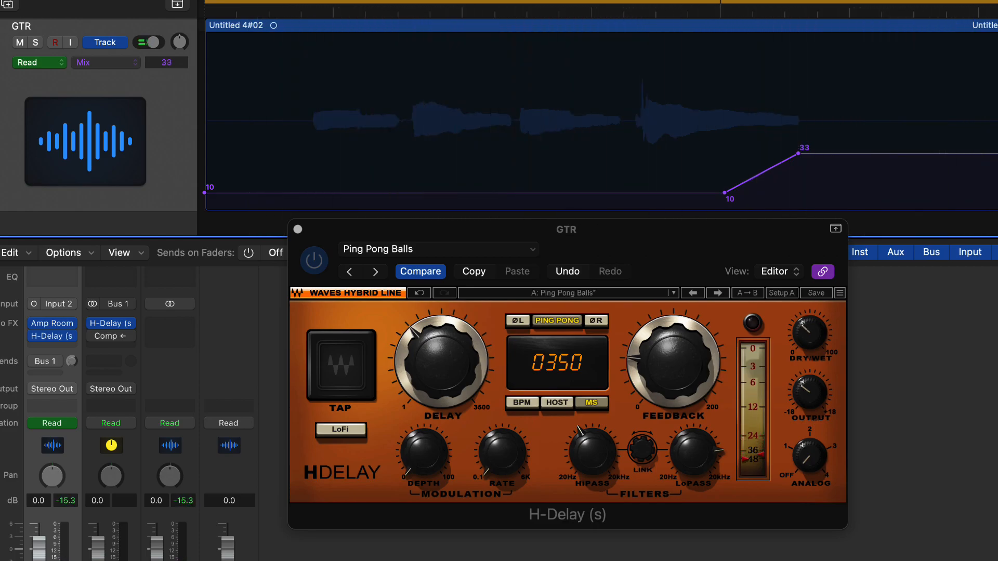
# - Raise the Mix automation to 20 before the ramp and 45 after it, and play the result
pyautogui.hscroll(-15, 338, 142)
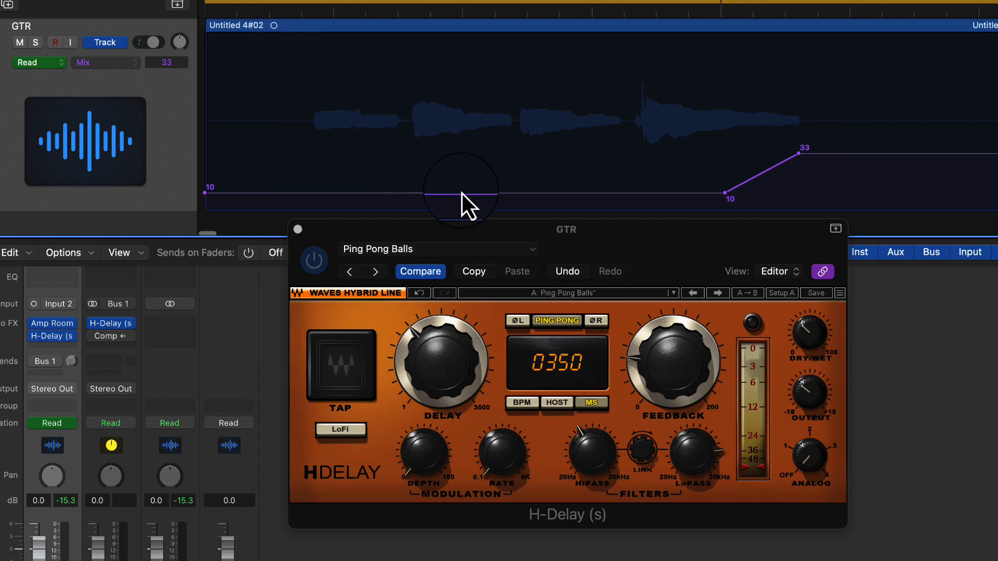
pyautogui.moveTo(700, 193)
pyautogui.mouseDown()
pyautogui.moveTo(700, 175)
pyautogui.moveTo(688, 180)
pyautogui.mouseUp()
pyautogui.moveTo(799, 155); pyautogui.dragTo(779, 131)
pyautogui.press('space')
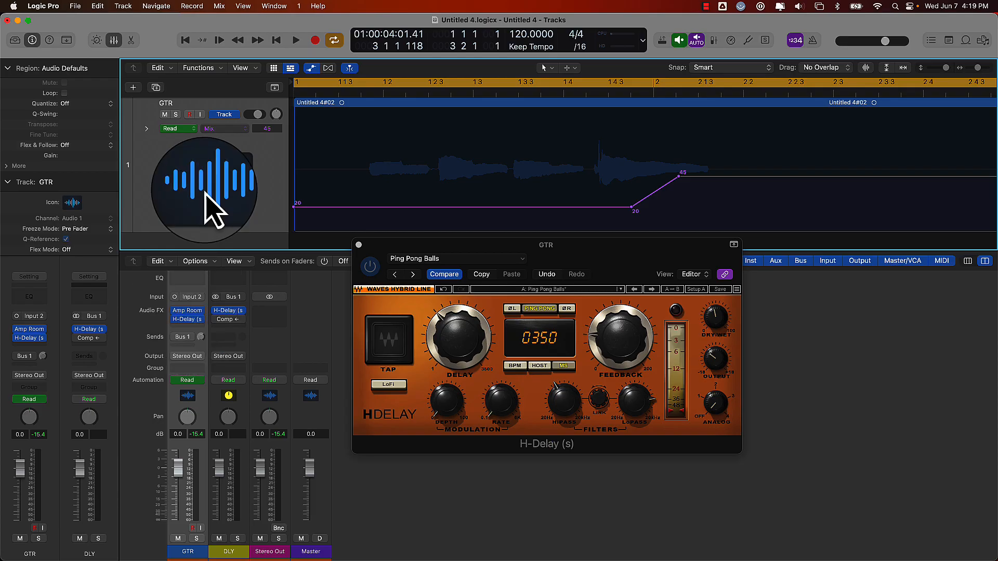
# - Hide the track automation and bypass the H-Delay insert on the GTR channel
pyautogui.click(311, 67)
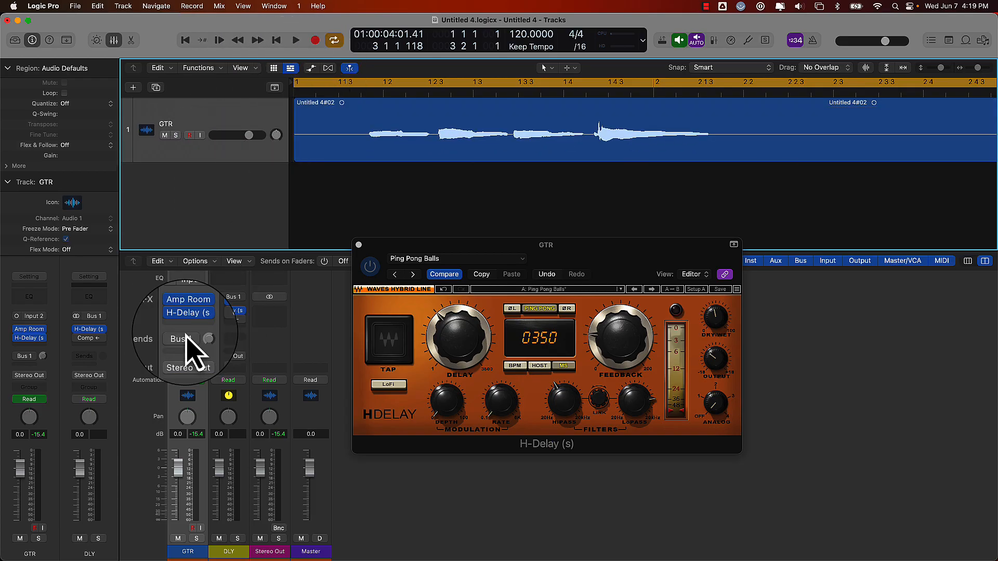
pyautogui.click(173, 320)
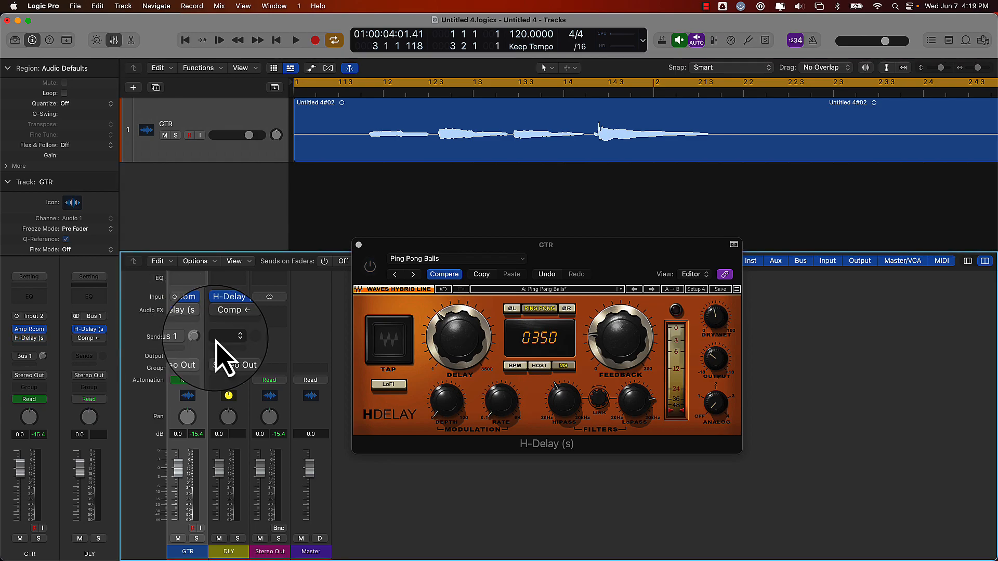
# - Switch the GTR channel's send back on and assign it to Bus 1 → DLY
pyautogui.click(183, 338)
pyautogui.click(219, 352)
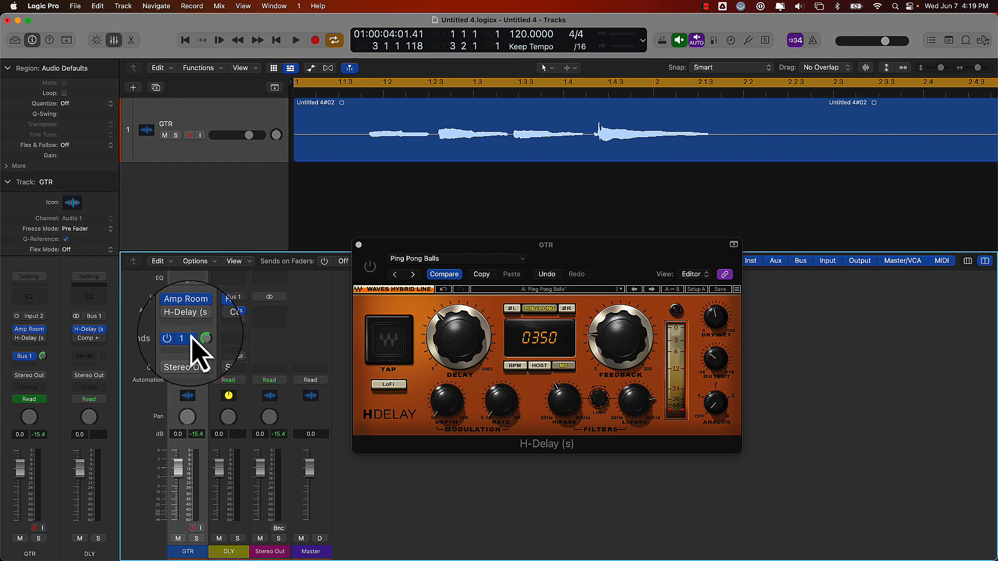
pyautogui.click(191, 338)
pyautogui.moveTo(199, 430)
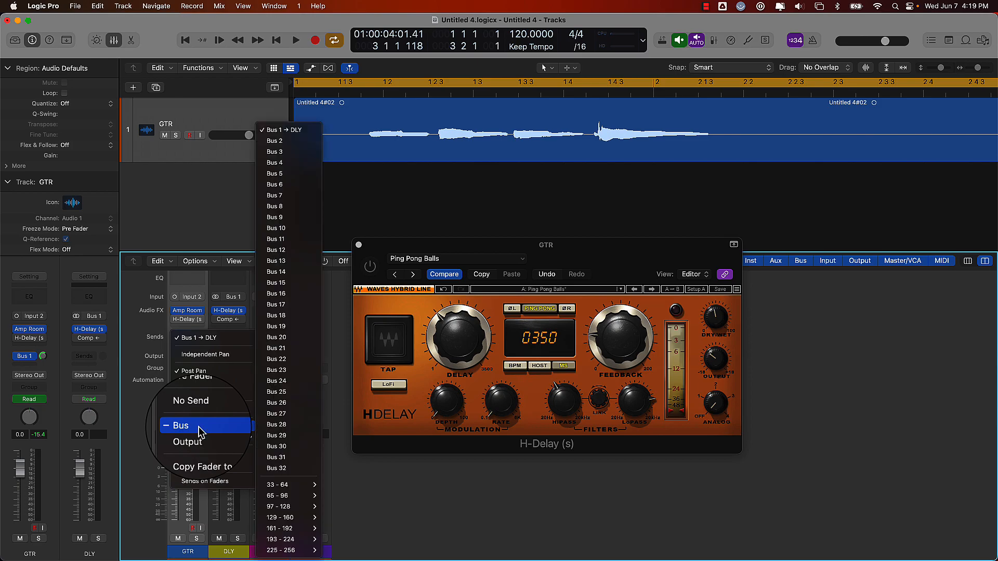
pyautogui.click(276, 130)
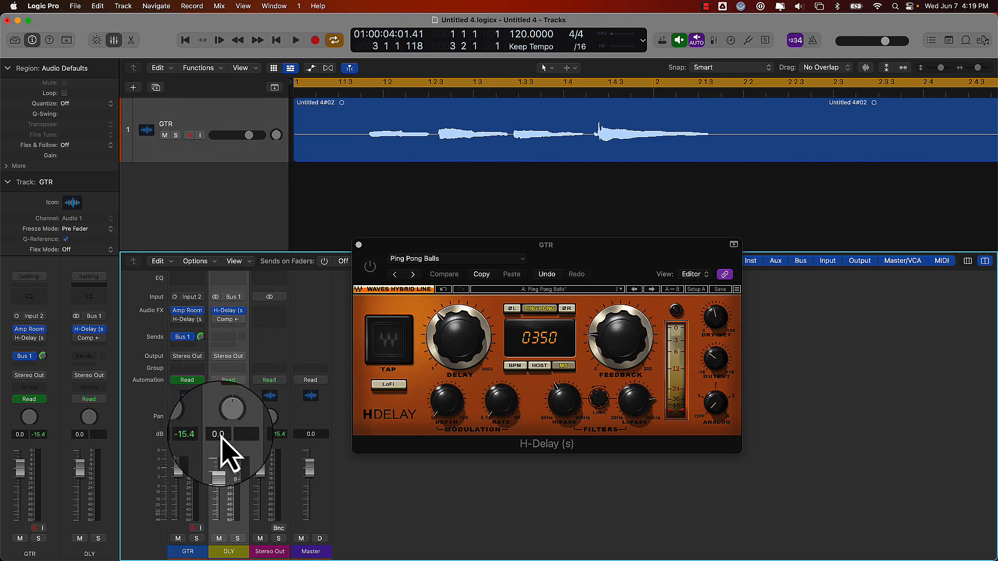
# - Open the Compressor on the DLY channel, set its side chain to GTR (Audio 1) and switch it on
pyautogui.click(228, 319)
pyautogui.moveTo(589, 244); pyautogui.dragTo(541, 128)
pyautogui.click(795, 142)
pyautogui.moveTo(803, 110)
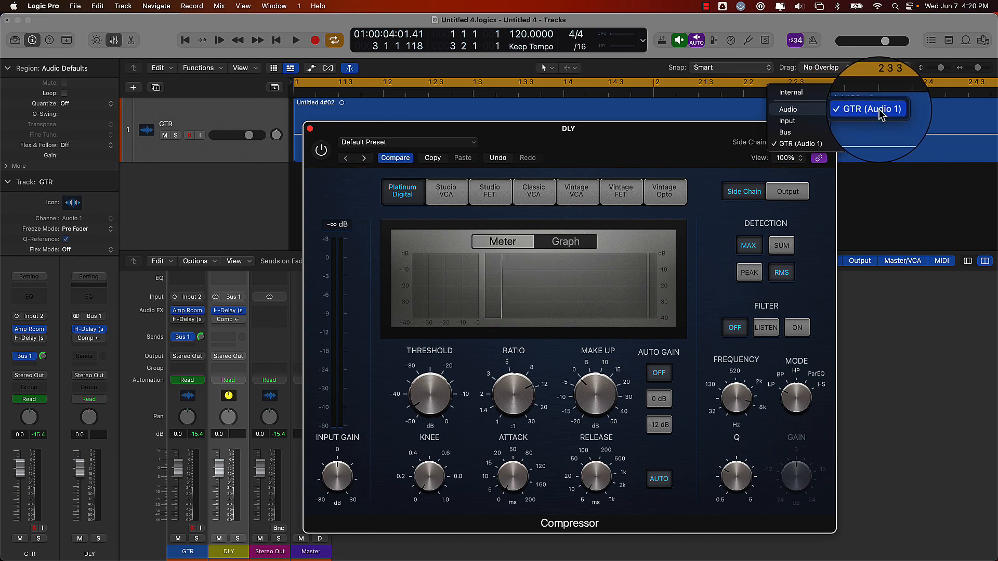
pyautogui.click(879, 109)
pyautogui.click(321, 150)
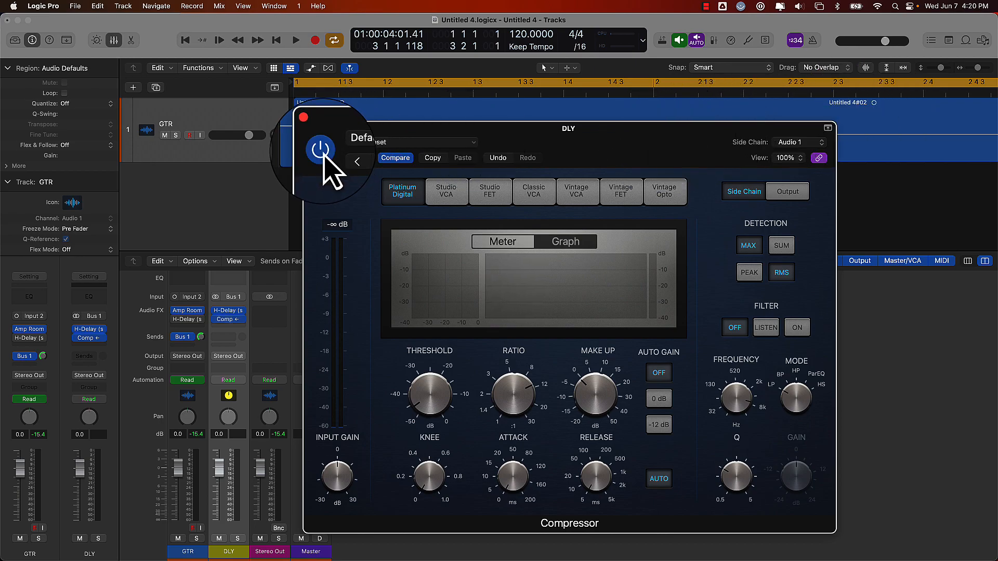
# - Adjust the DLY Compressor's release, playing the phrase before and after to compare the gain-reduction curve
pyautogui.click(296, 40)
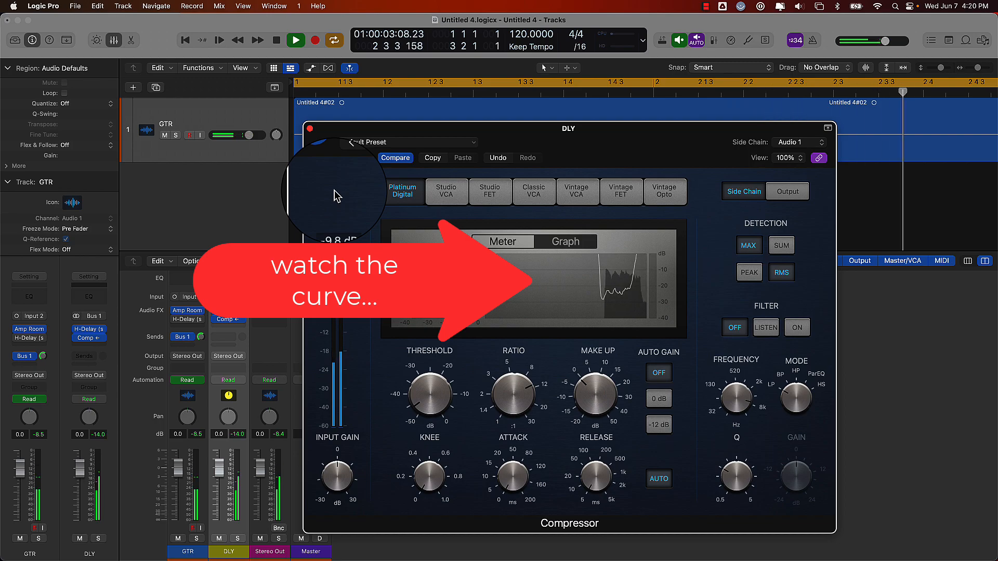
pyautogui.press('space')
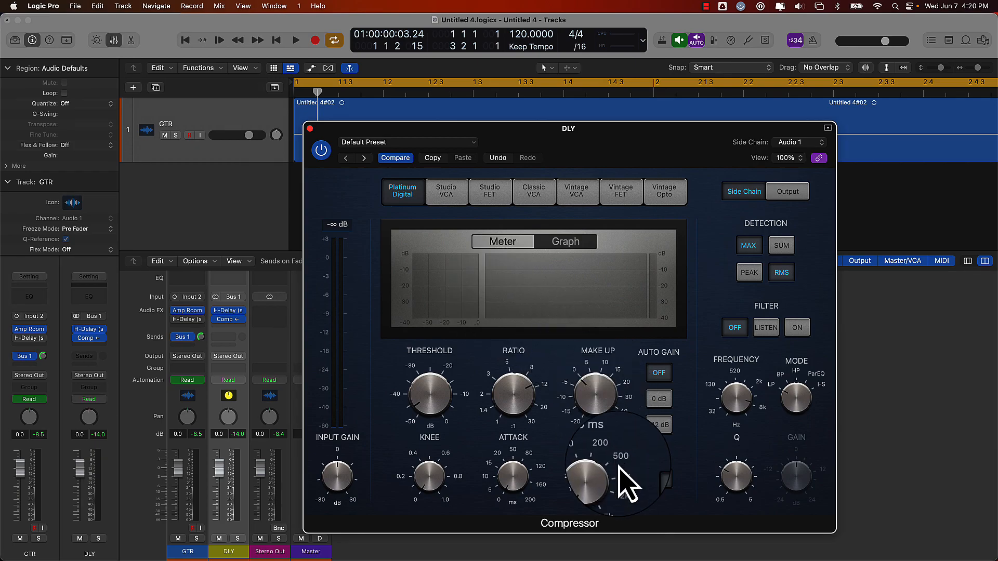
pyautogui.moveTo(598, 489); pyautogui.dragTo(631, 339)
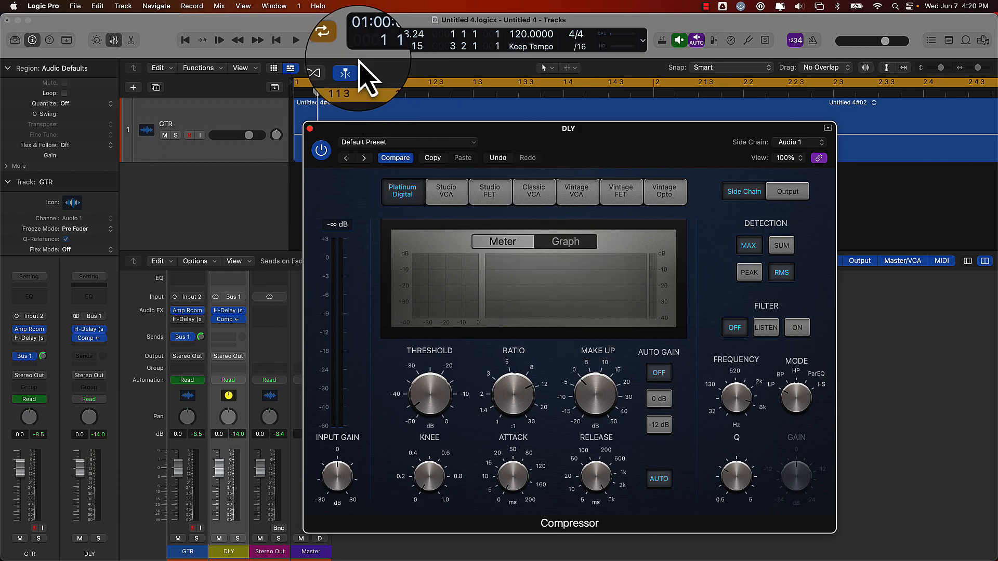
pyautogui.click(296, 42)
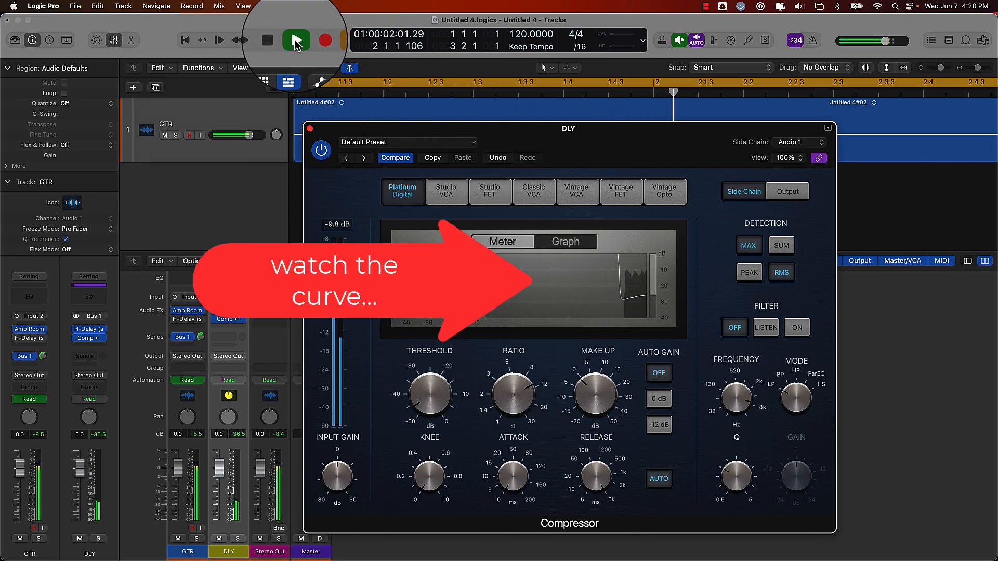
pyautogui.click(296, 40)
pyautogui.click(279, 41)
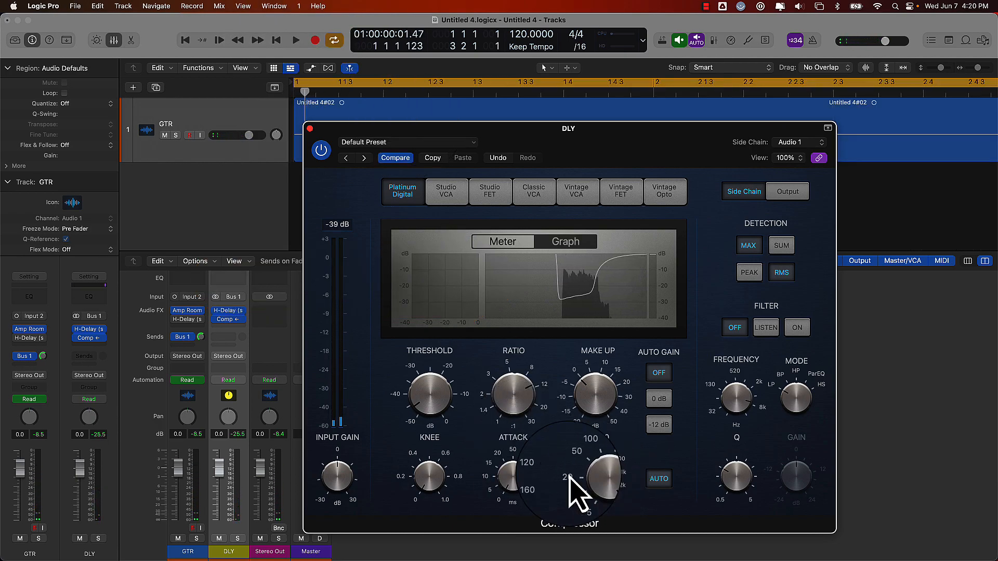
# - Set the DLY Compressor's threshold to about -34.5 dB and play the phrase to check the ducking
pyautogui.moveTo(438, 398); pyautogui.dragTo(432, 364)
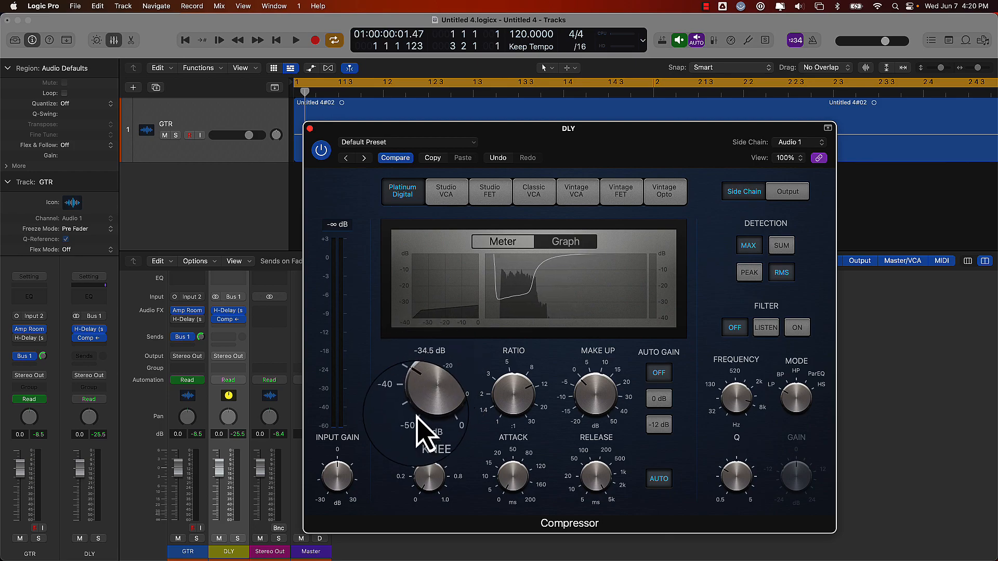
pyautogui.click(295, 43)
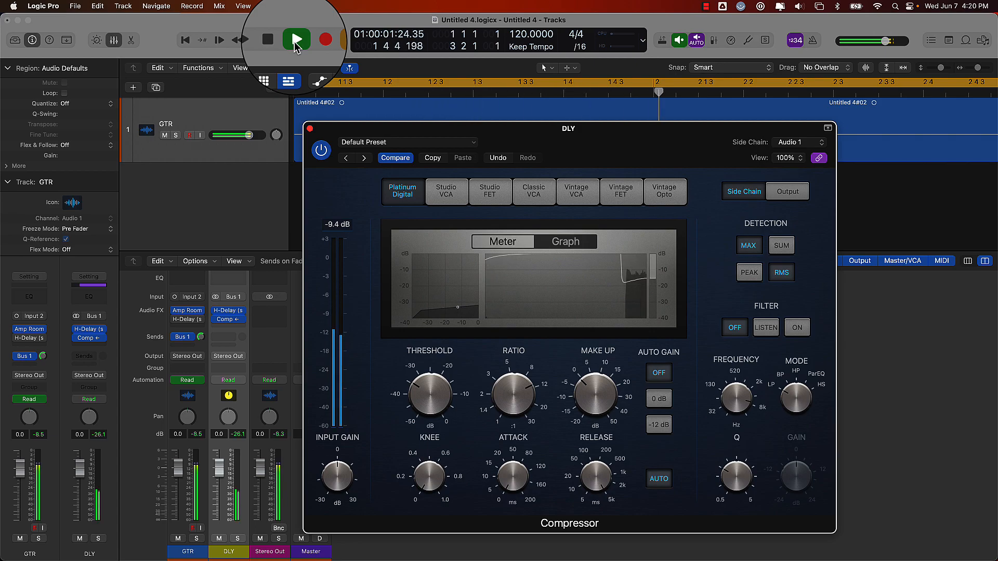
pyautogui.click(267, 40)
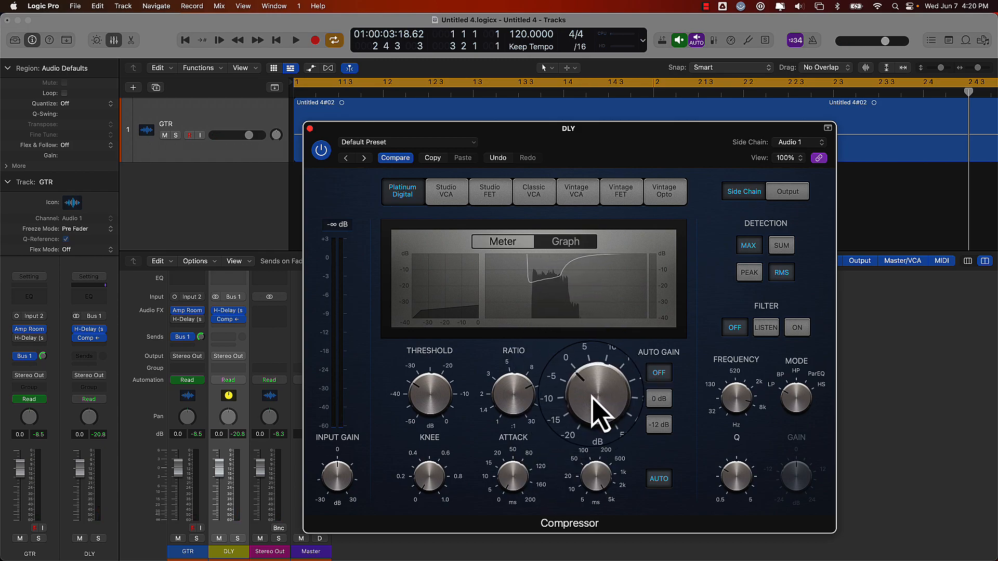
# - Try a higher make-up gain on the DLY Compressor and play the phrase
pyautogui.moveTo(598, 413); pyautogui.dragTo(600, 377)
pyautogui.click(296, 40)
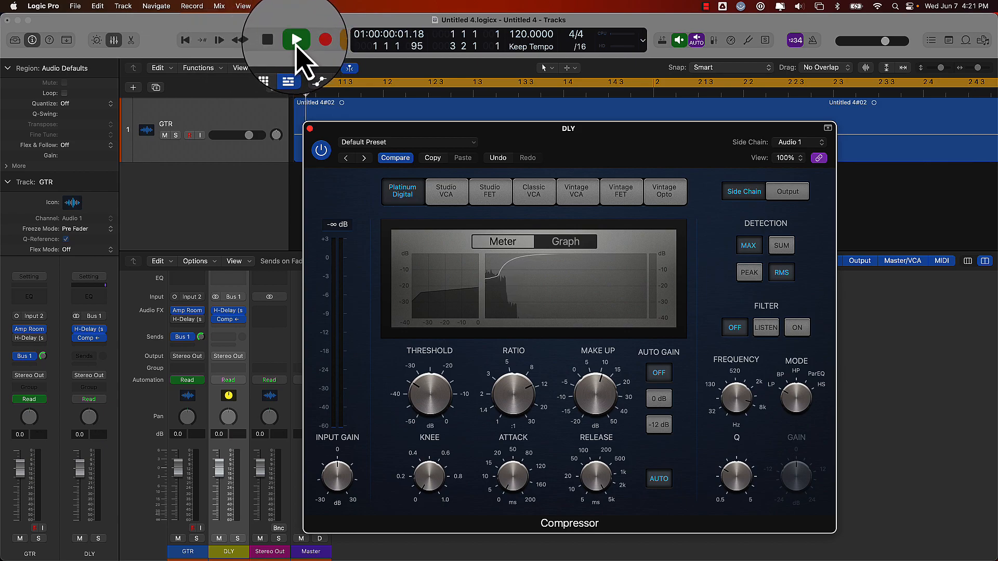
pyautogui.click(268, 40)
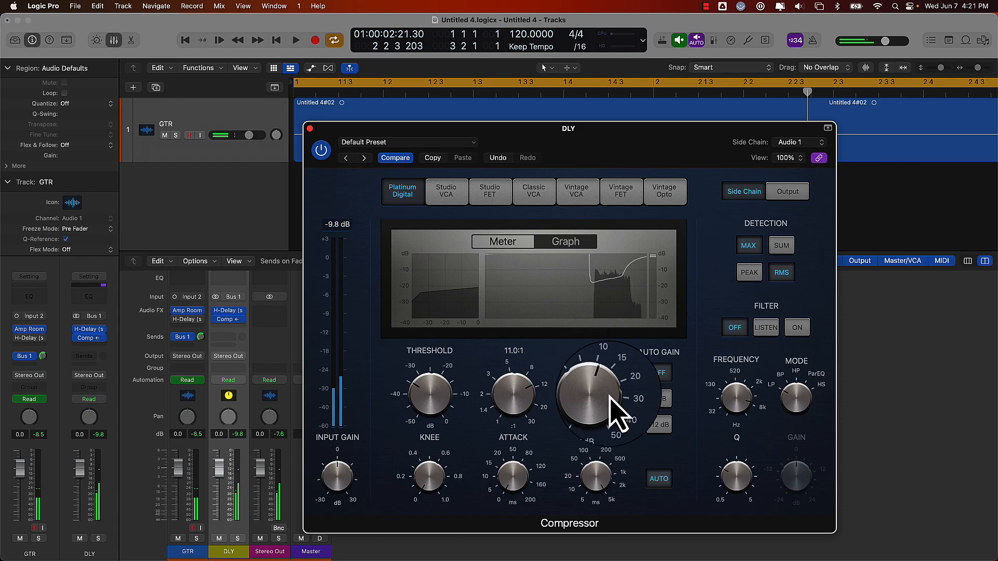
# - Lower the DLY Compressor's make-up gain to about -11 dB and play the phrase again
pyautogui.moveTo(591, 397); pyautogui.dragTo(583, 452)
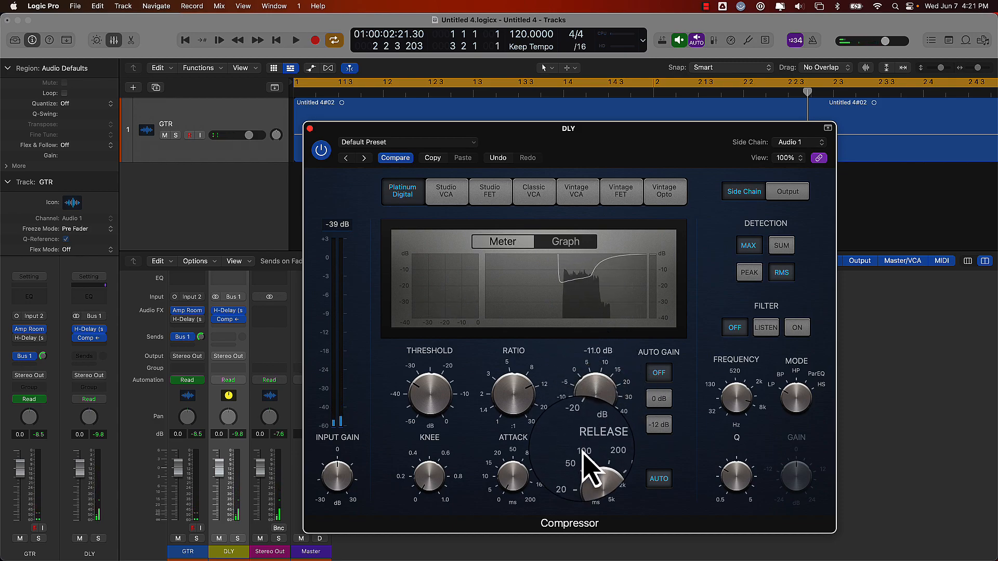
pyautogui.click(296, 40)
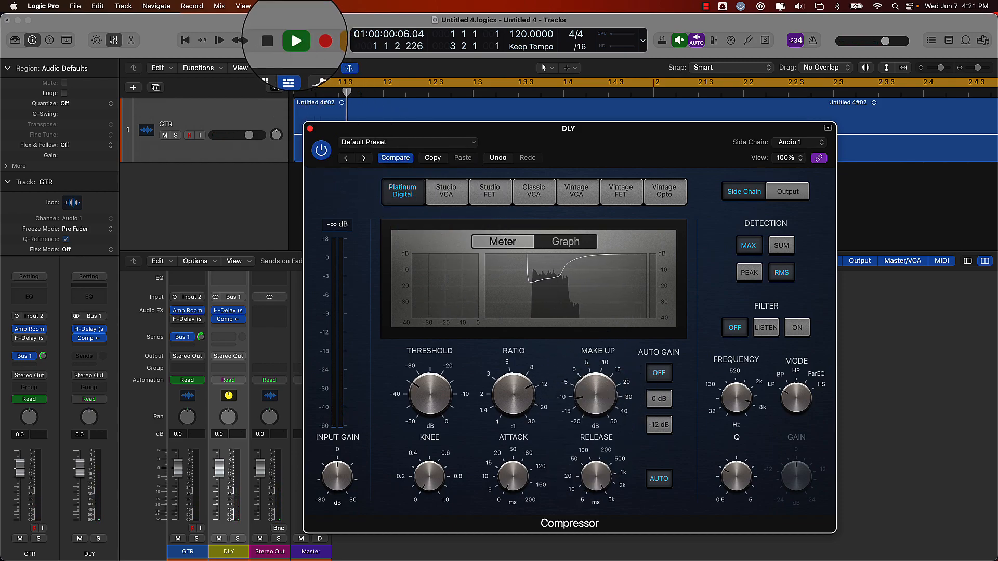